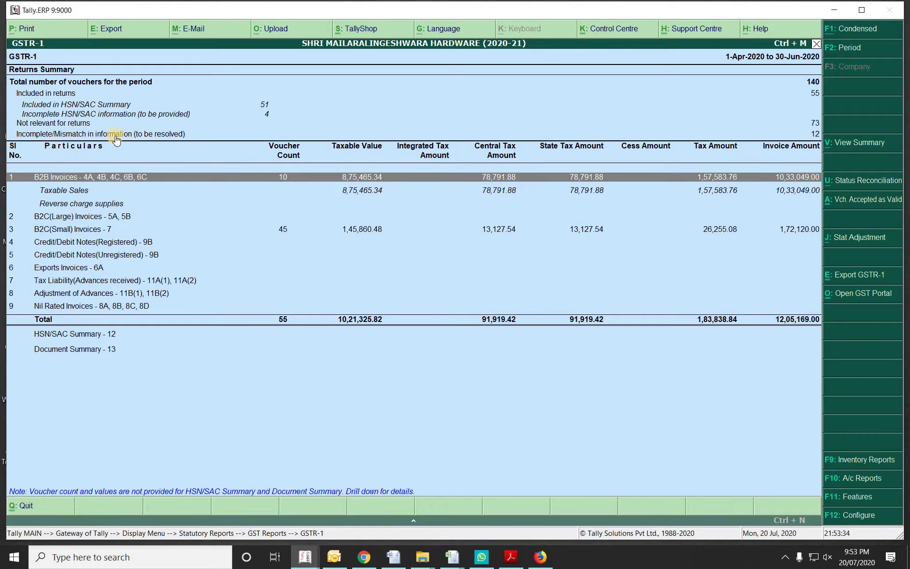
- Open the vouchers with incomplete/mismatch information, down to those lacking information required for generating table-wise details
{"action": "left_click", "coordinate": [135, 135]}
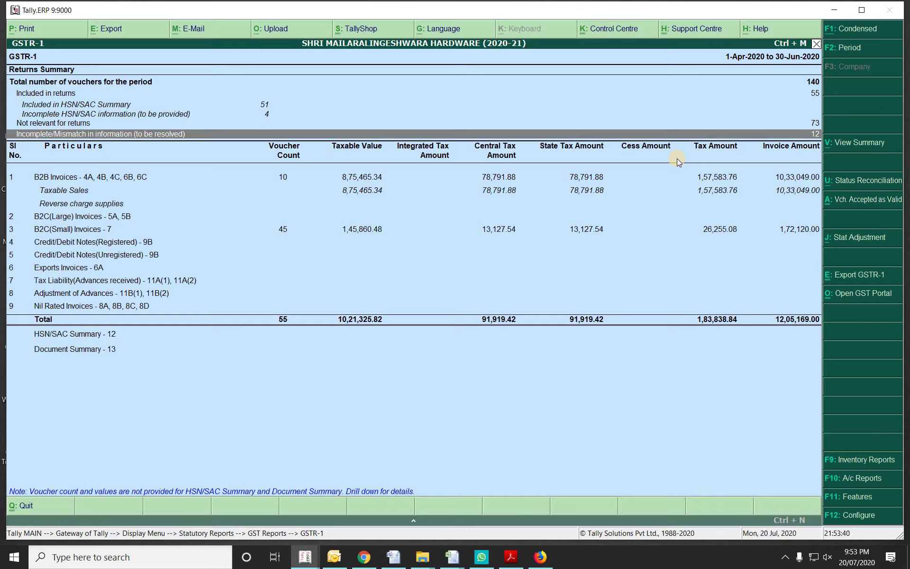
{"action": "key", "text": "Return"}
{"action": "key", "text": "Down"}
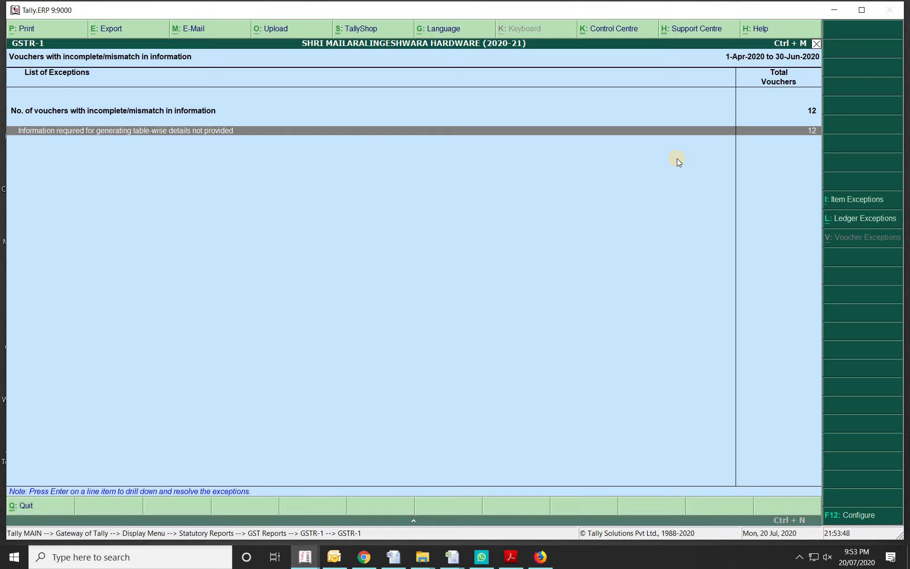
{"action": "key", "text": "Return"}
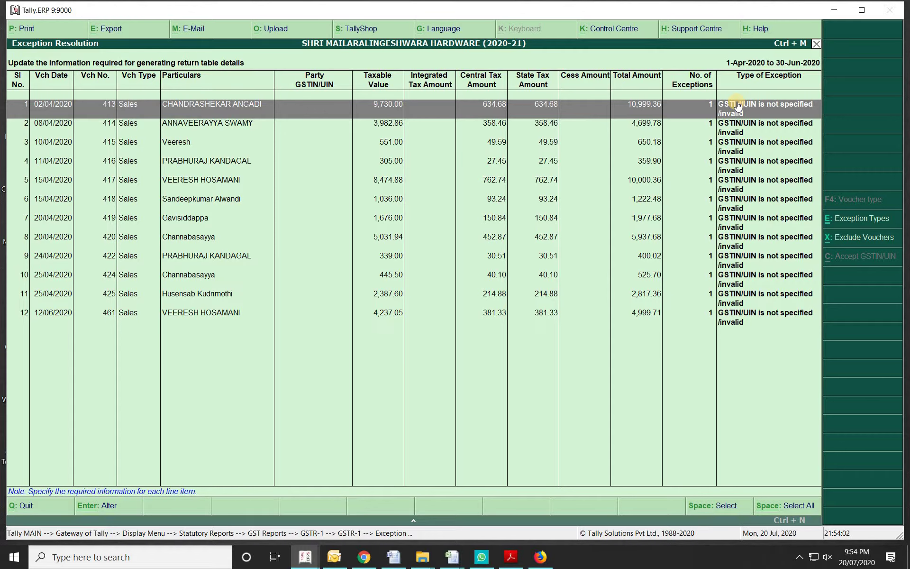
- Set the registration type of the party ledger in sales voucher 413 to Unregistered, and save the ledger and voucher
{"action": "left_click", "coordinate": [221, 111]}
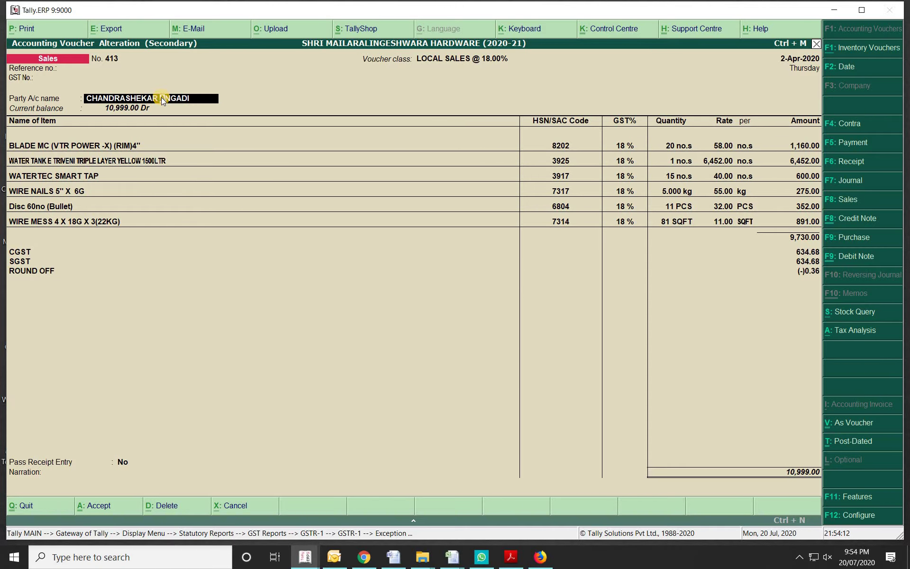
{"action": "key", "text": "ctrl+Return"}
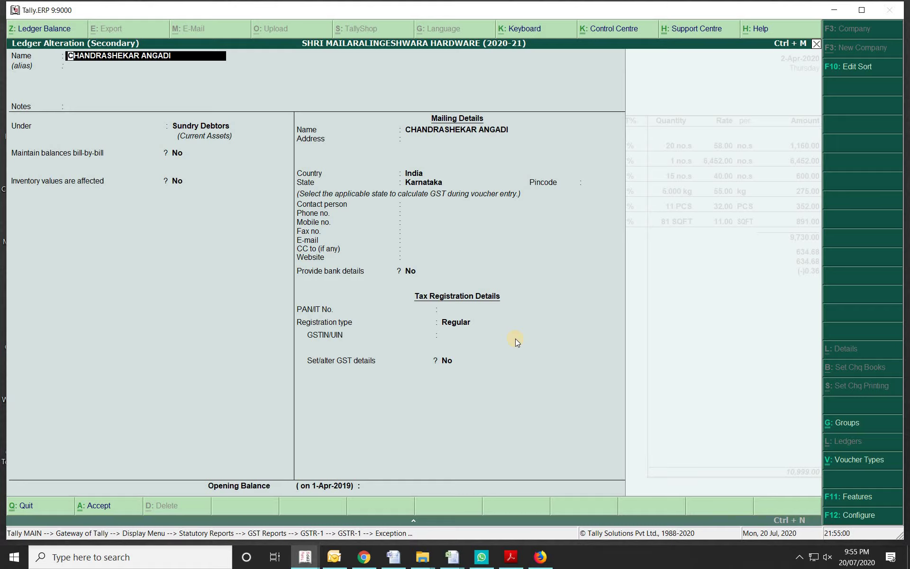
{"action": "left_click", "coordinate": [458, 326]}
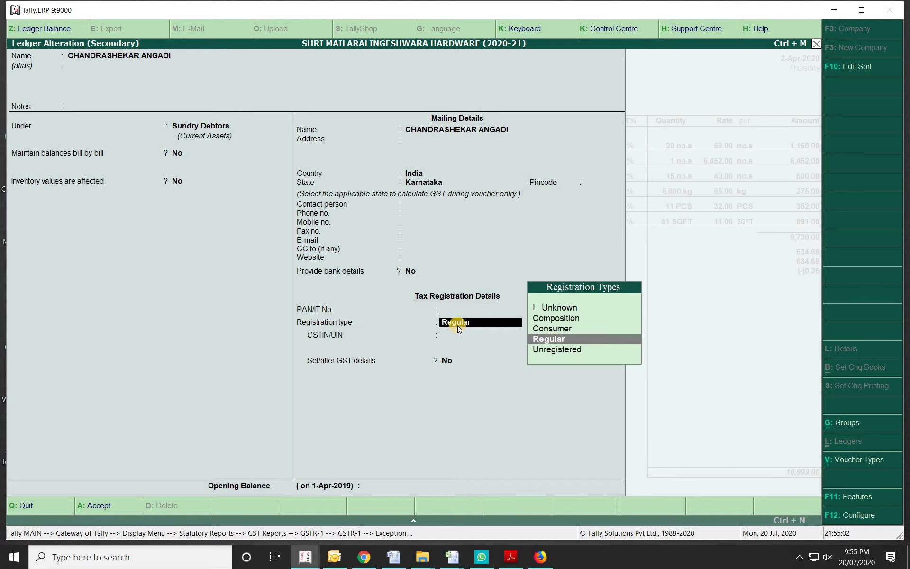
{"action": "key", "text": "Down"}
{"action": "key", "text": "Return"}
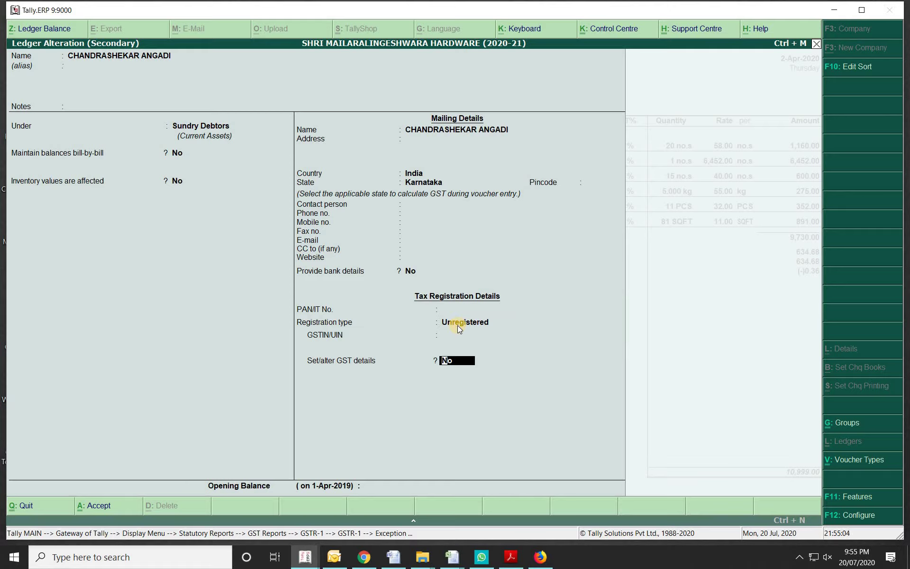
{"action": "key", "text": "Return"}
{"action": "key", "text": "Return"}
{"action": "key", "text": "Return"}
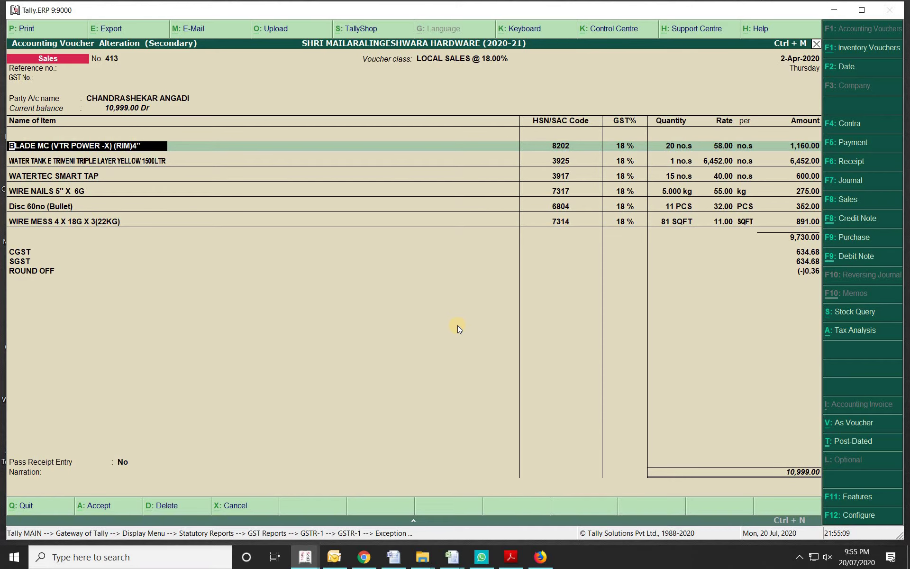
{"action": "key", "text": "ctrl+a"}
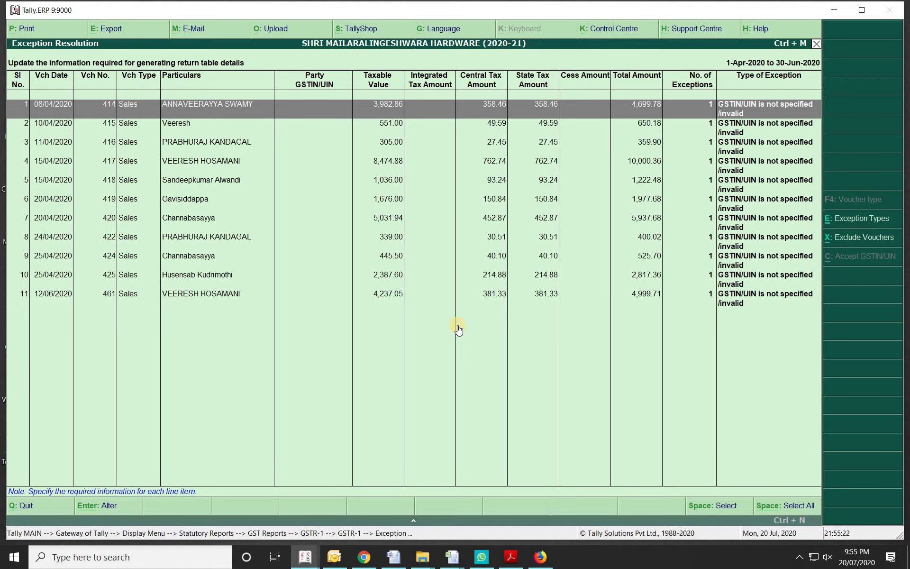
- Change the party ledger in sales voucher 414 to registration type Unregistered, saving both ledger and voucher
{"action": "key", "text": "Return"}
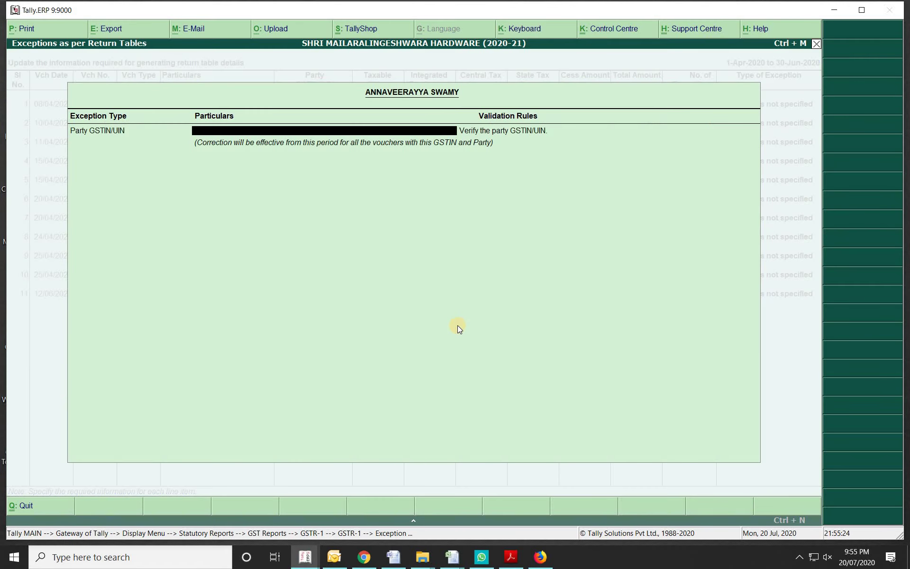
{"action": "key", "text": "Escape"}
{"action": "key", "text": "Return"}
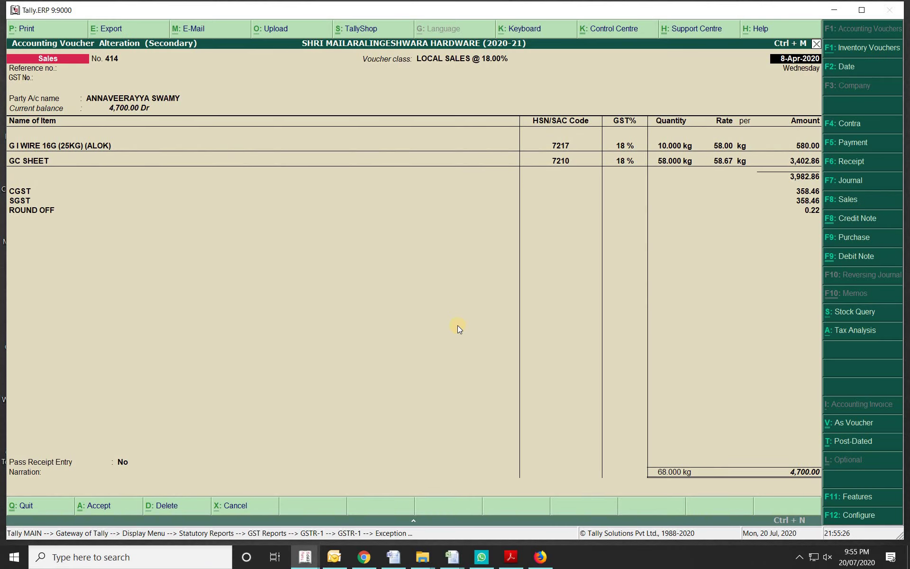
{"action": "key", "text": "Return"}
{"action": "key", "text": "ctrl+Return"}
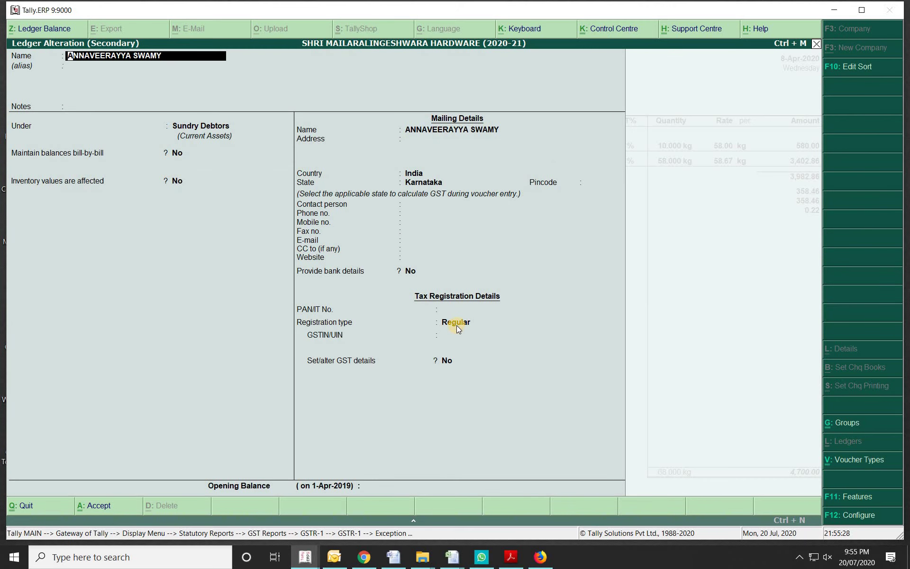
{"action": "left_click", "coordinate": [457, 325]}
{"action": "key", "text": "Down"}
{"action": "key", "text": "Return"}
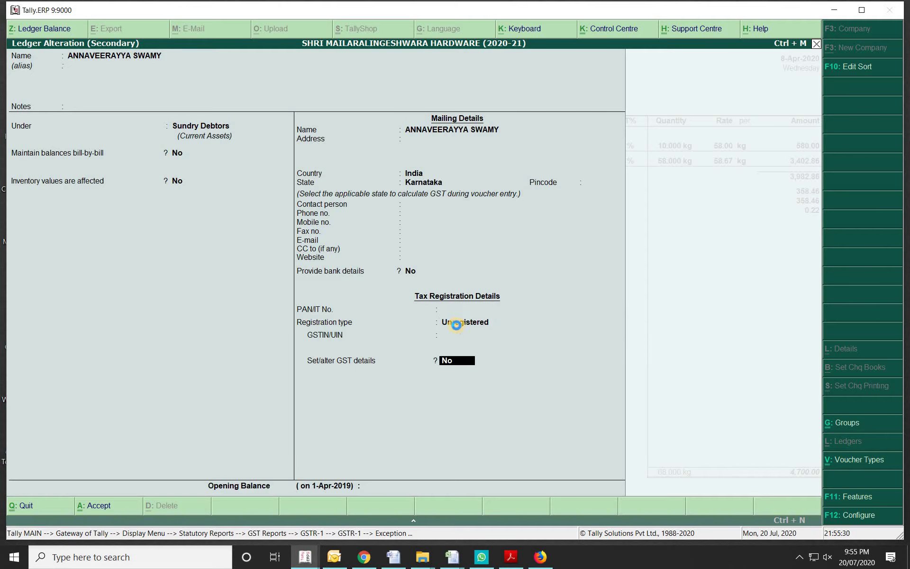
{"action": "key", "text": "ctrl+a"}
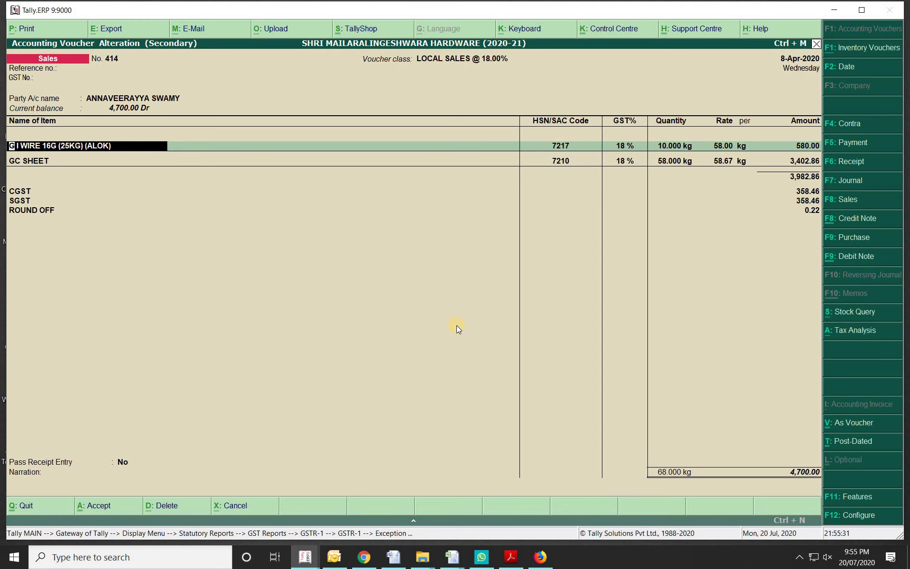
{"action": "key", "text": "ctrl+a"}
- Open sales voucher 415, set its party ledger's registration type to Unregistered, and save the ledger and voucher
{"action": "key", "text": "Return"}
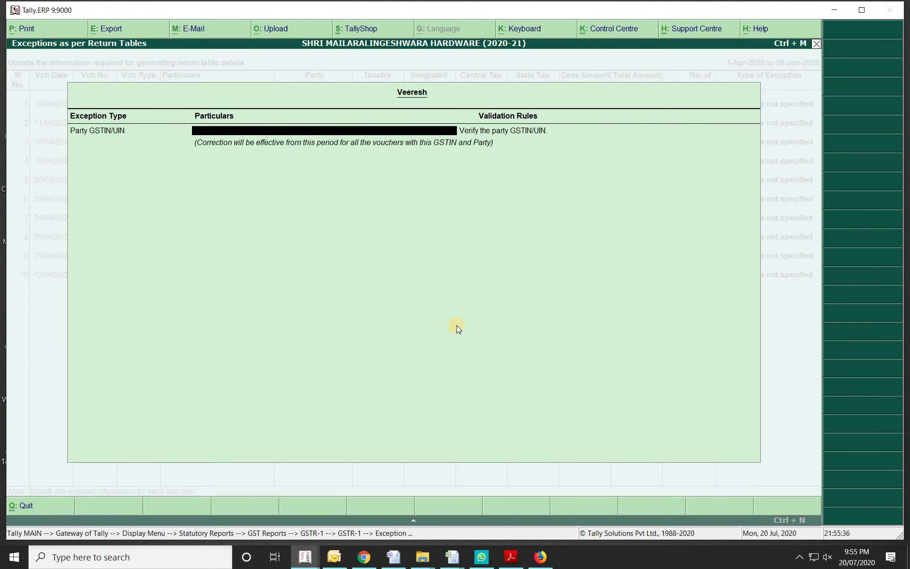
{"action": "key", "text": "Escape"}
{"action": "key", "text": "Return"}
{"action": "key", "text": "ctrl+Return"}
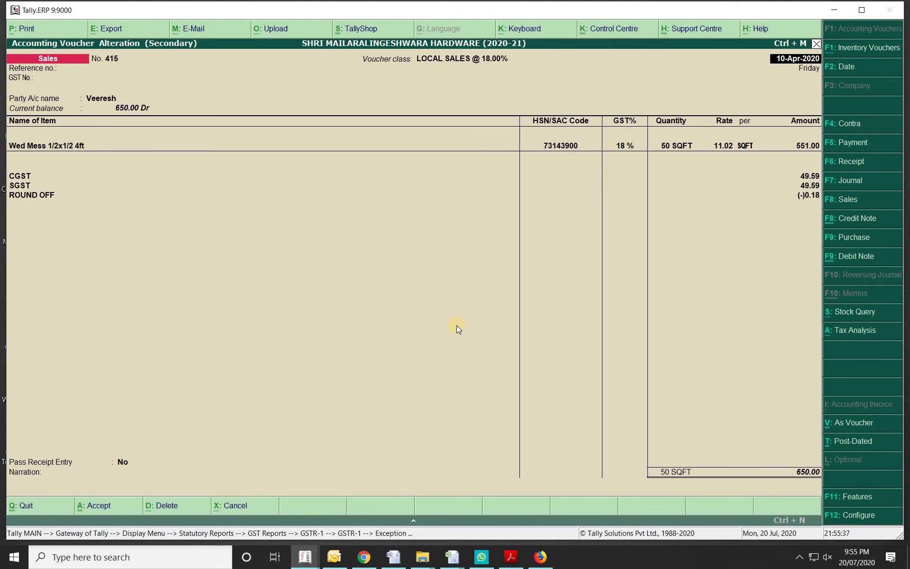
{"action": "left_click", "coordinate": [104, 99]}
{"action": "key", "text": "ctrl+Return"}
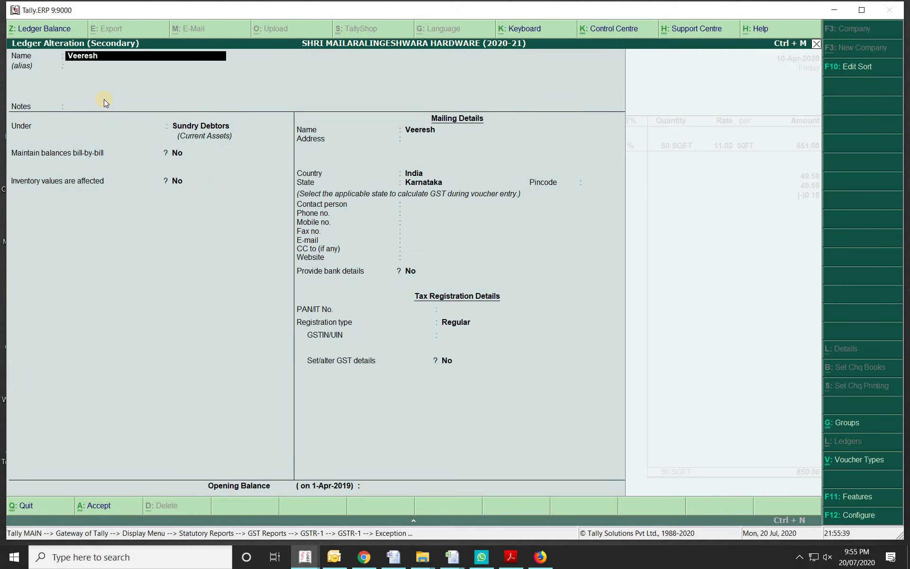
{"action": "left_click", "coordinate": [465, 325]}
{"action": "key", "text": "Down"}
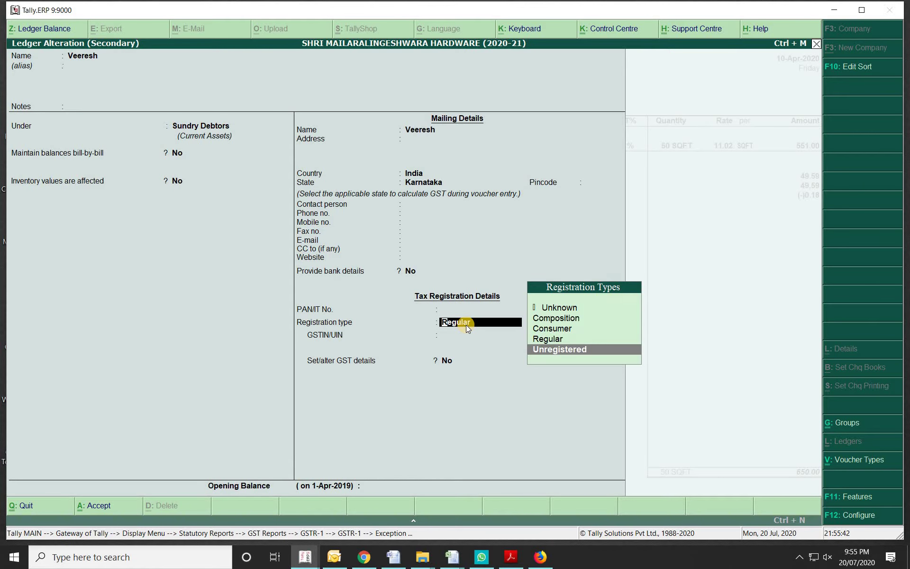
{"action": "key", "text": "Return"}
{"action": "key", "text": "ctrl+a"}
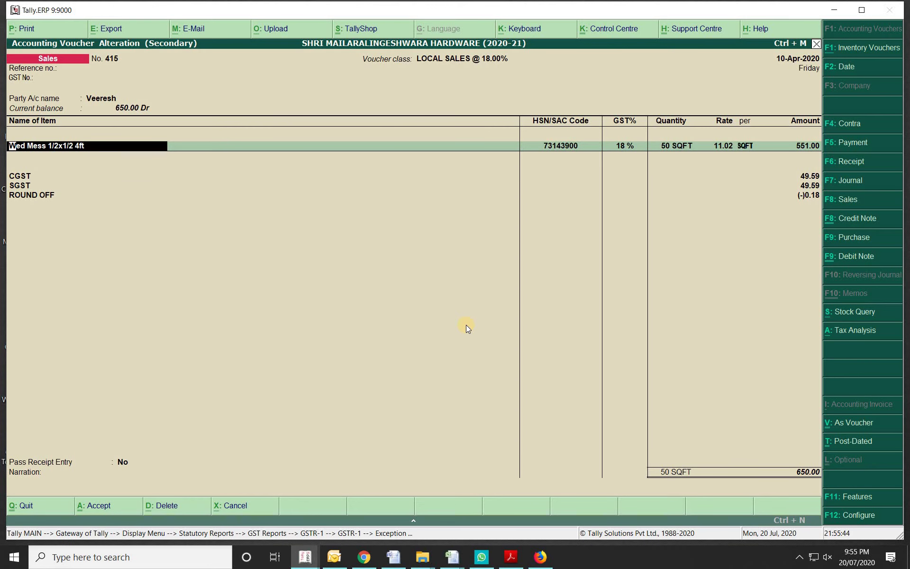
{"action": "key", "text": "ctrl+a"}
- Open sales voucher 416, mark its party ledger as Unregistered in the tax registration details, and save both records
{"action": "key", "text": "Return"}
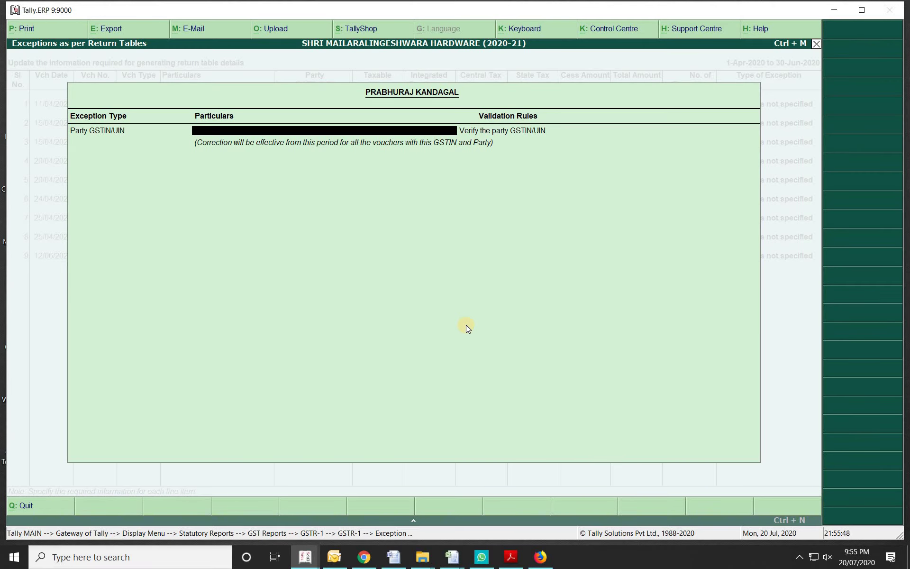
{"action": "key", "text": "Escape"}
{"action": "key", "text": "Return"}
{"action": "key", "text": "Return"}
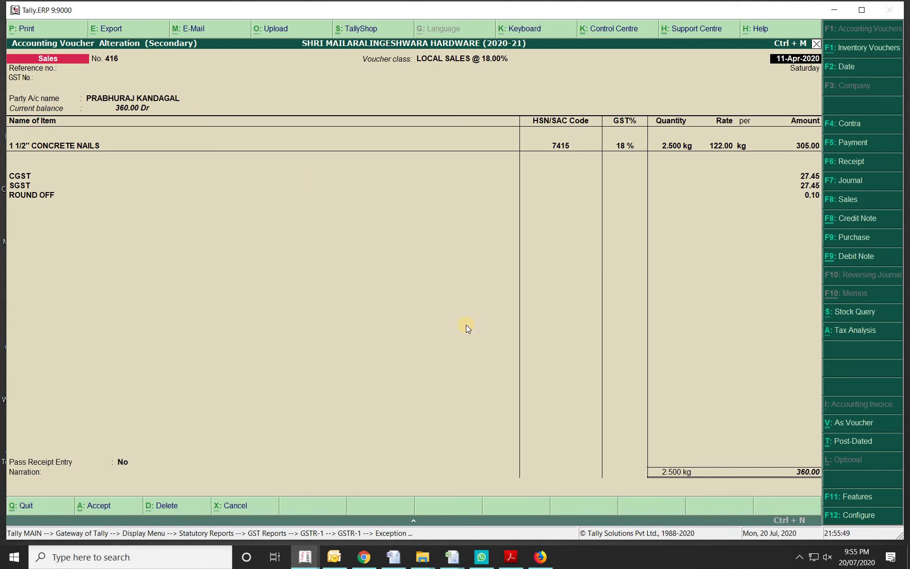
{"action": "left_click", "coordinate": [133, 100]}
{"action": "key", "text": "alt+Return"}
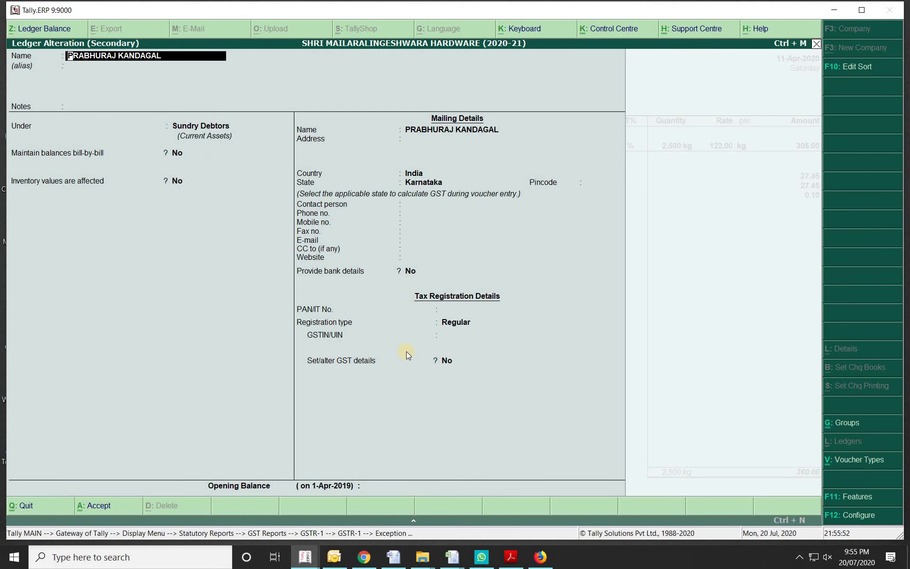
{"action": "left_click", "coordinate": [454, 322]}
{"action": "key", "text": "Down"}
{"action": "key", "text": "Return"}
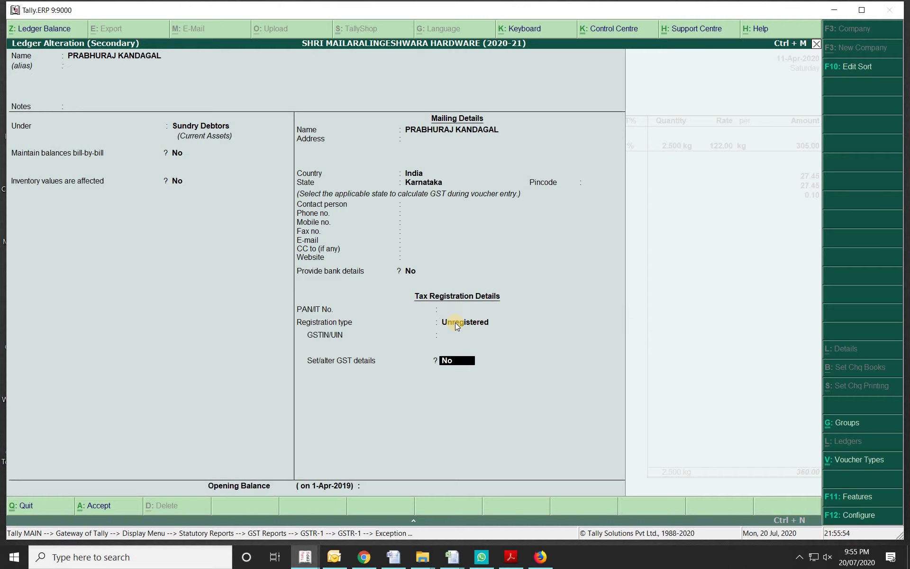
{"action": "key", "text": "ctrl+a"}
{"action": "key", "text": "Return"}
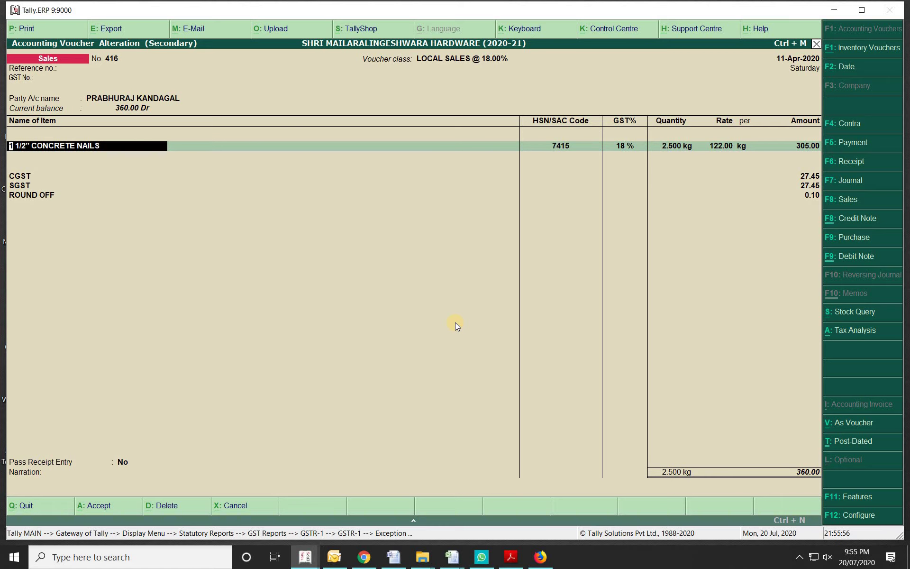
{"action": "key", "text": "ctrl+a"}
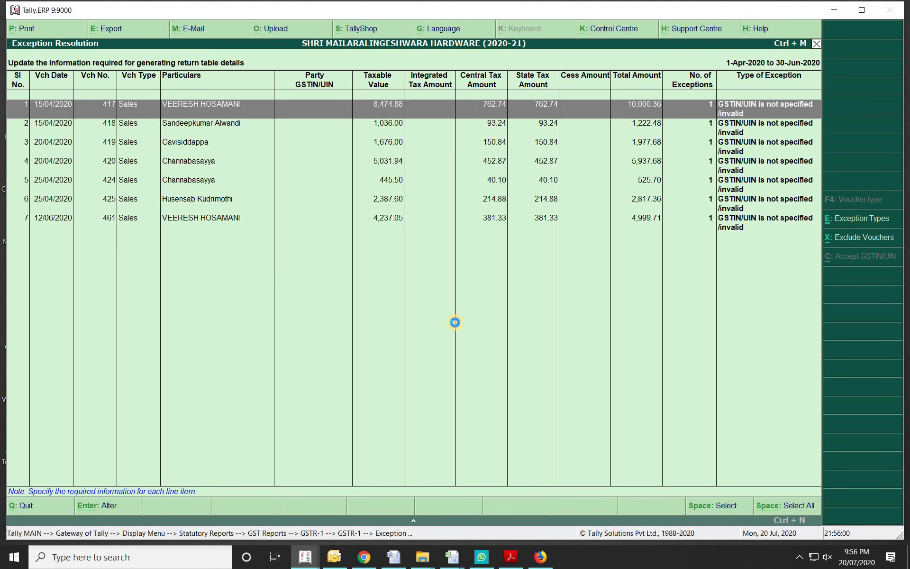
- Set the tax registration type of sales voucher 417's party ledger to Unregistered, and save the ledger and voucher
{"action": "key", "text": "Return"}
{"action": "left_click", "coordinate": [129, 95]}
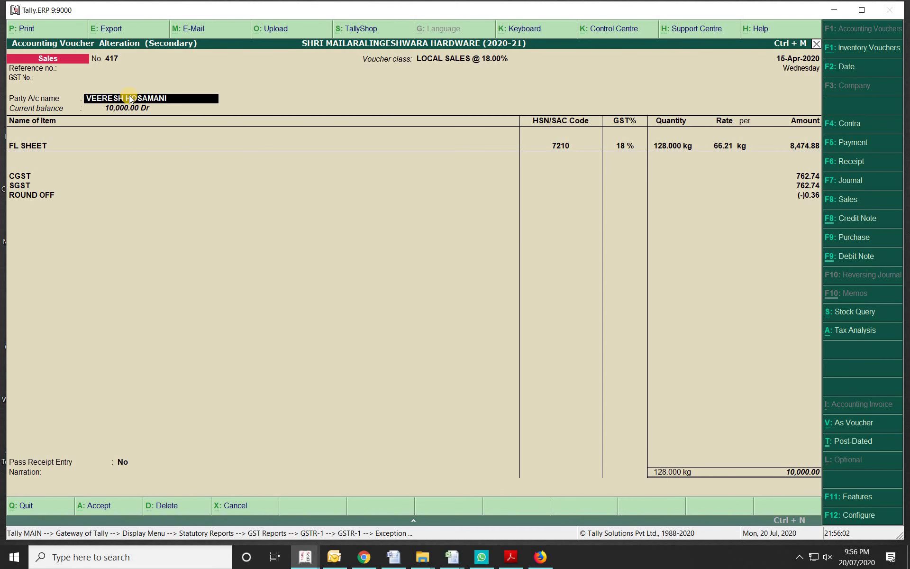
{"action": "key", "text": "ctrl+Return"}
{"action": "left_click", "coordinate": [454, 324]}
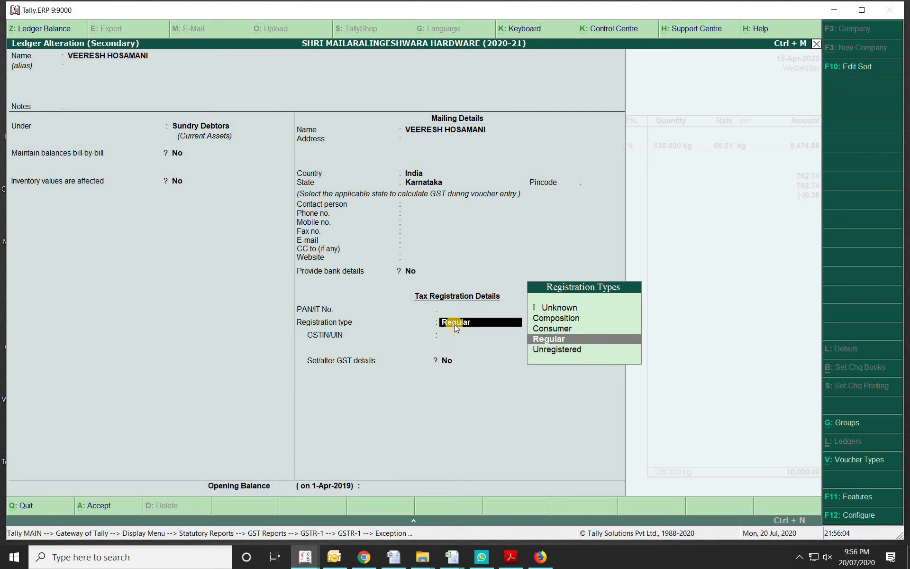
{"action": "key", "text": "Down"}
{"action": "key", "text": "Return"}
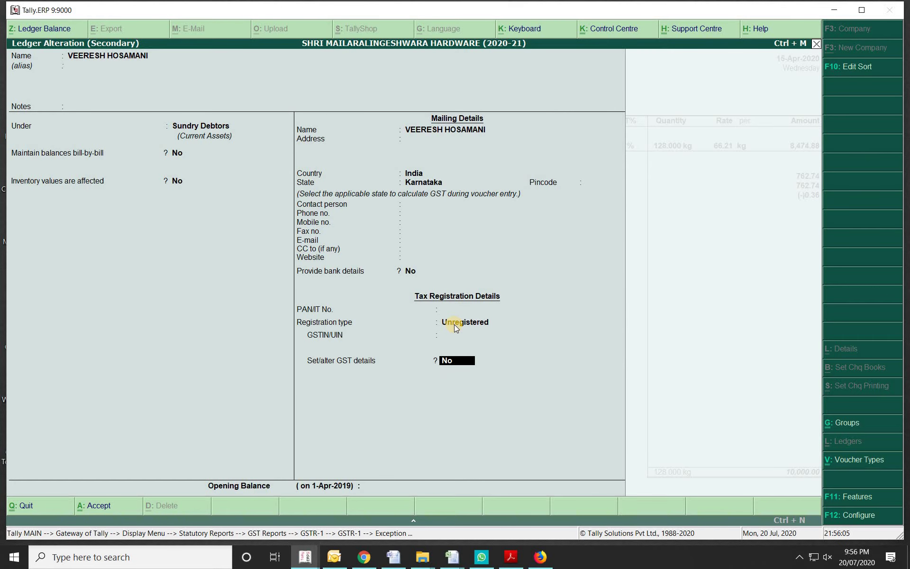
{"action": "key", "text": "ctrl+a"}
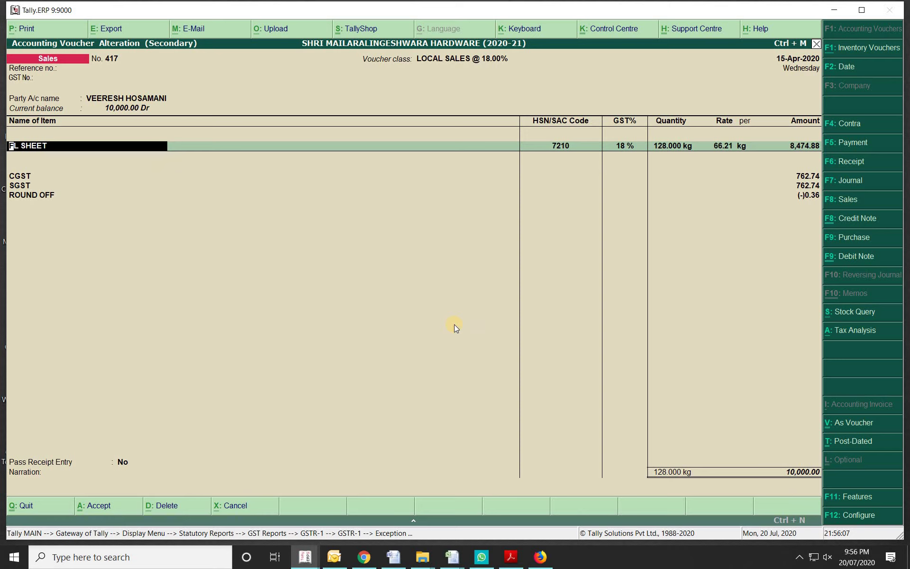
{"action": "key", "text": "ctrl+a"}
- Open sales voucher 418, change its party ledger's registration type to Unregistered, and accept the ledger and voucher
{"action": "key", "text": "Return"}
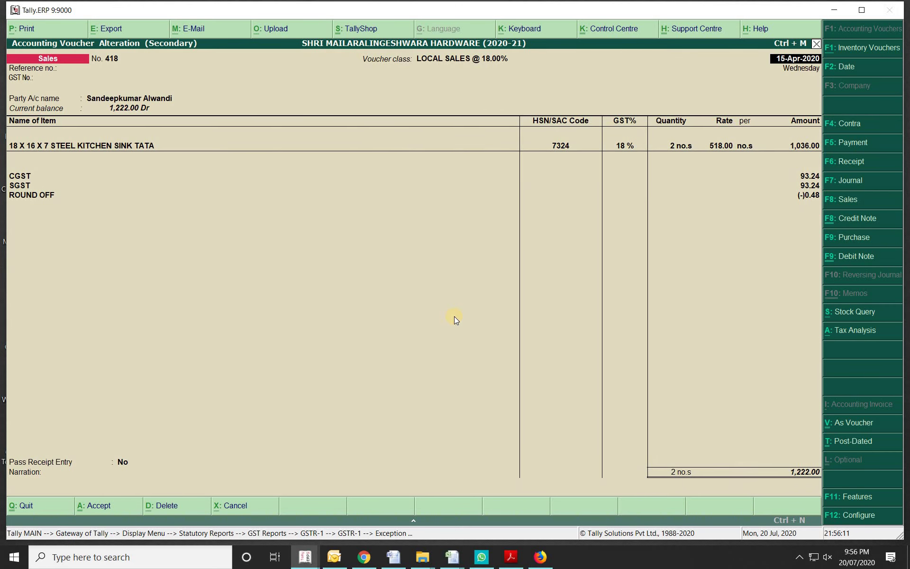
{"action": "left_click", "coordinate": [93, 99]}
{"action": "key", "text": "ctrl+Return"}
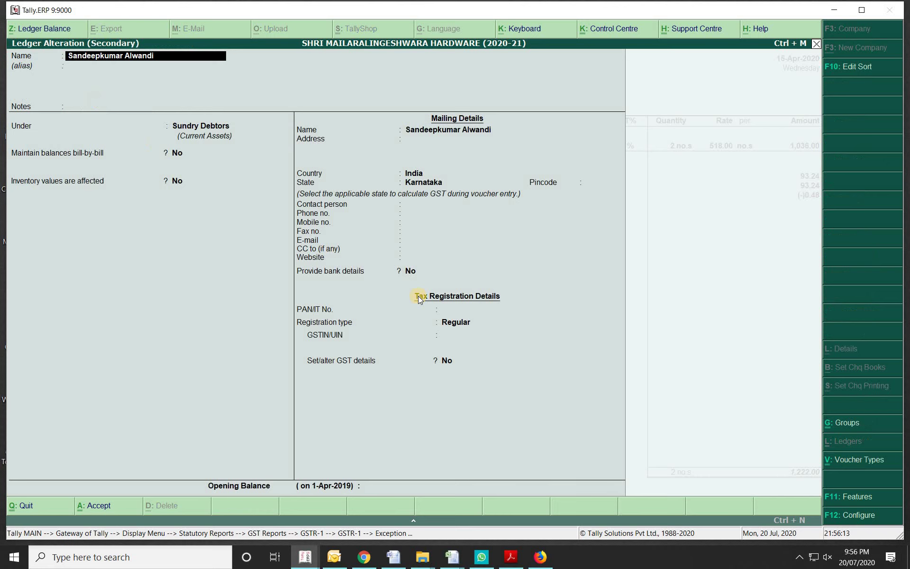
{"action": "left_click", "coordinate": [464, 323]}
{"action": "key", "text": "Down"}
{"action": "key", "text": "Return"}
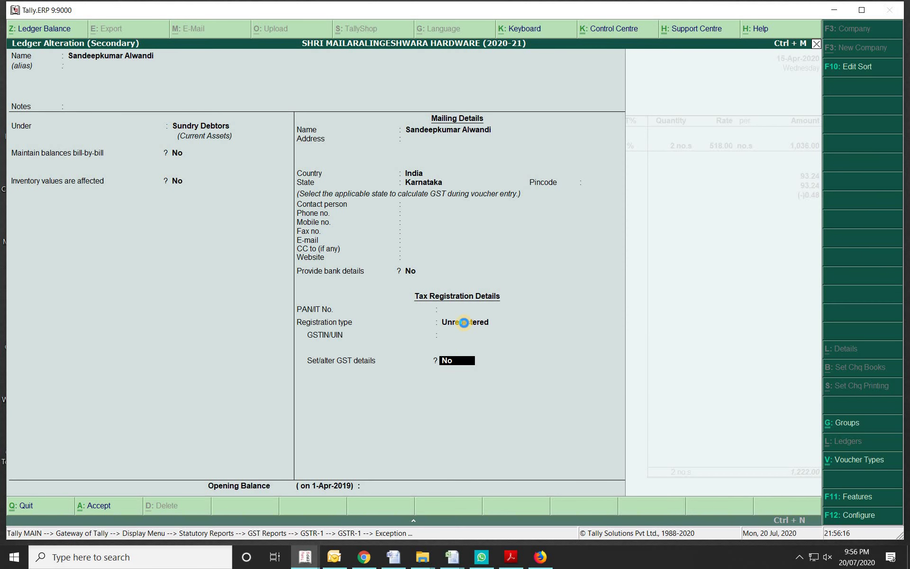
{"action": "key", "text": "ctrl+a"}
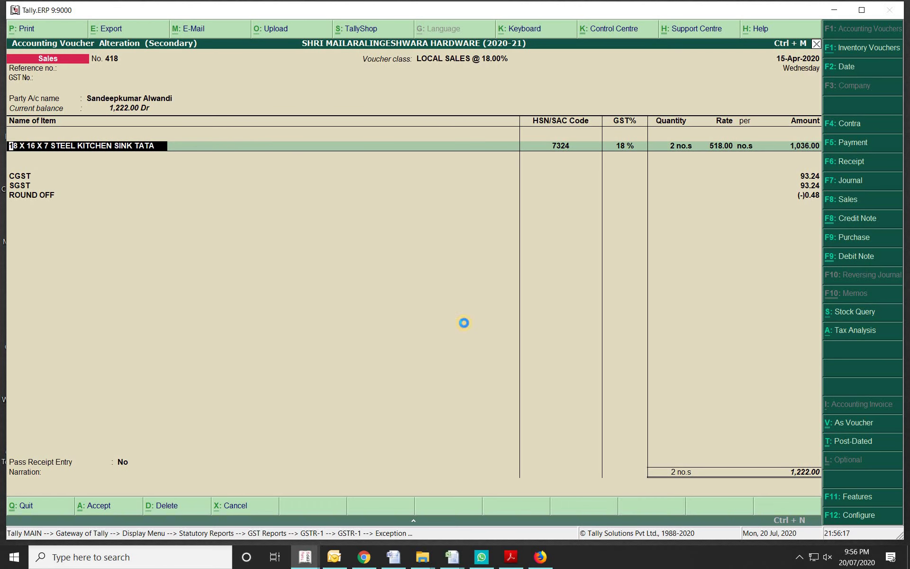
{"action": "key", "text": "ctrl+a"}
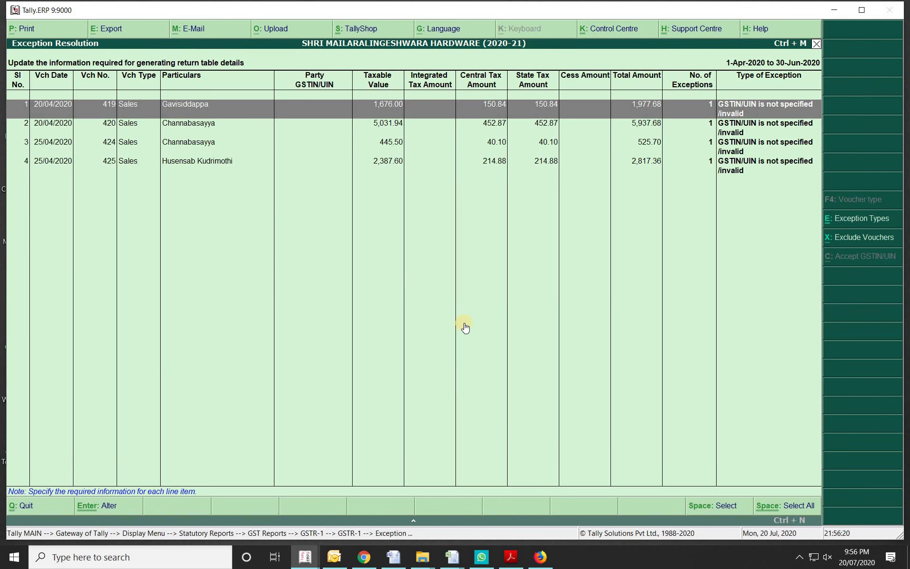
- Open sales voucher 419, change its party ledger's registration type to Unregistered, and save the ledger and voucher
{"action": "key", "text": "Return"}
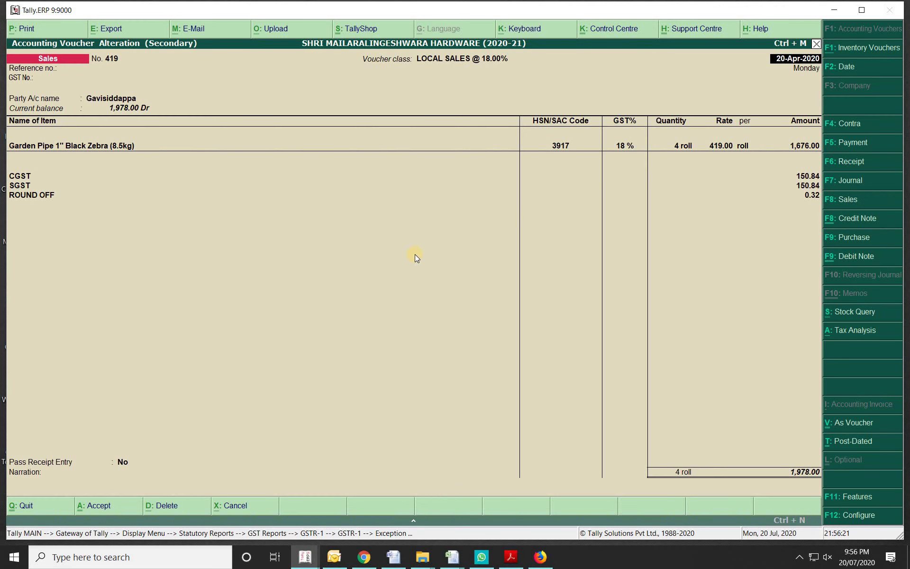
{"action": "left_click", "coordinate": [117, 100]}
{"action": "key", "text": "ctrl+Return"}
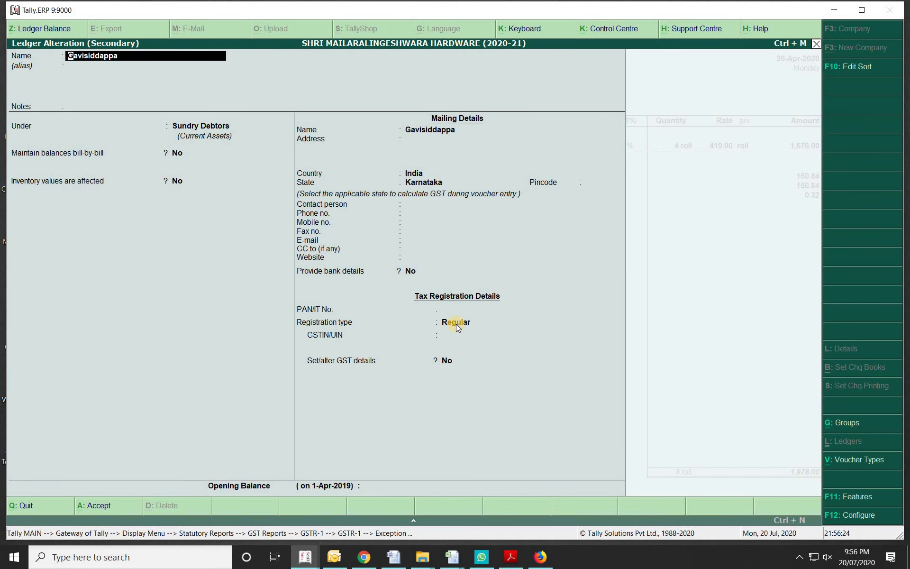
{"action": "left_click", "coordinate": [455, 323]}
{"action": "key", "text": "Down"}
{"action": "left_click", "coordinate": [455, 323]}
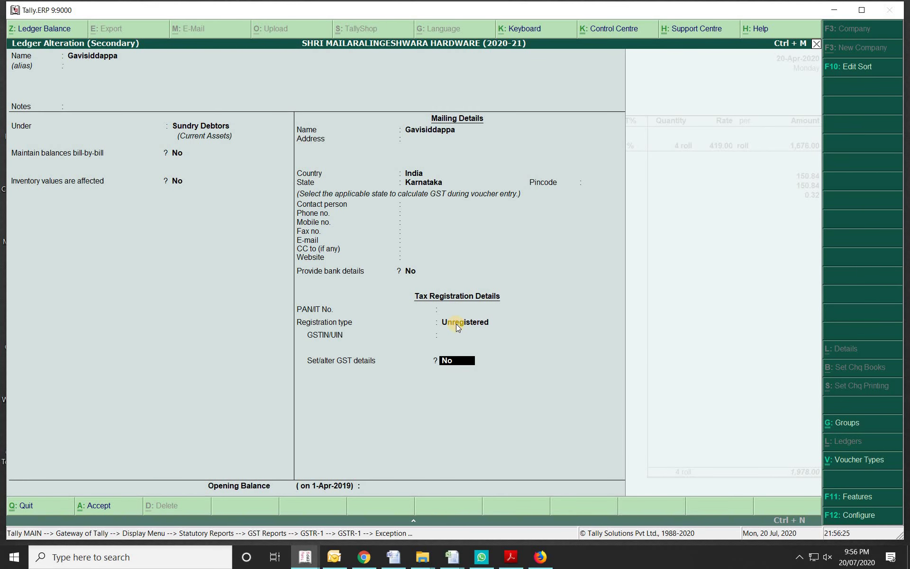
{"action": "key", "text": "ctrl+a"}
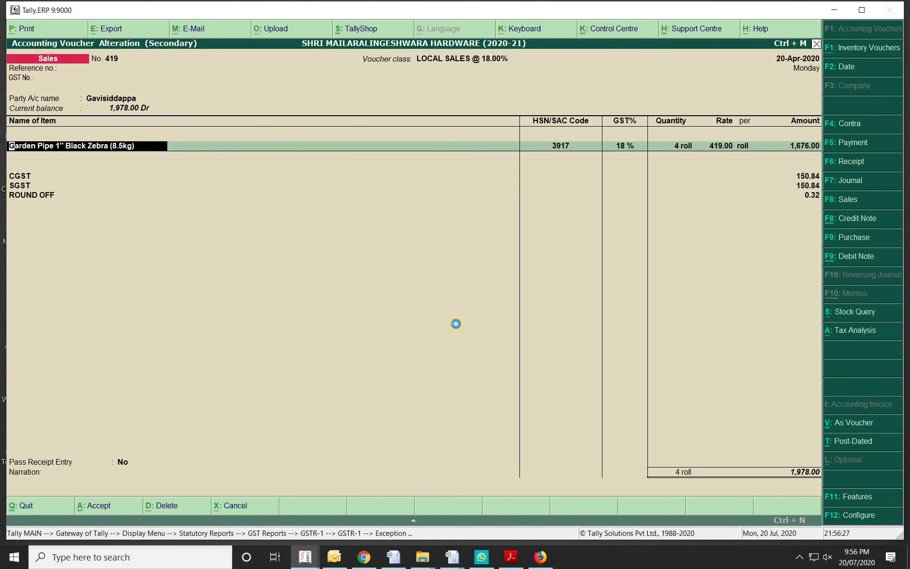
{"action": "key", "text": "ctrl+a"}
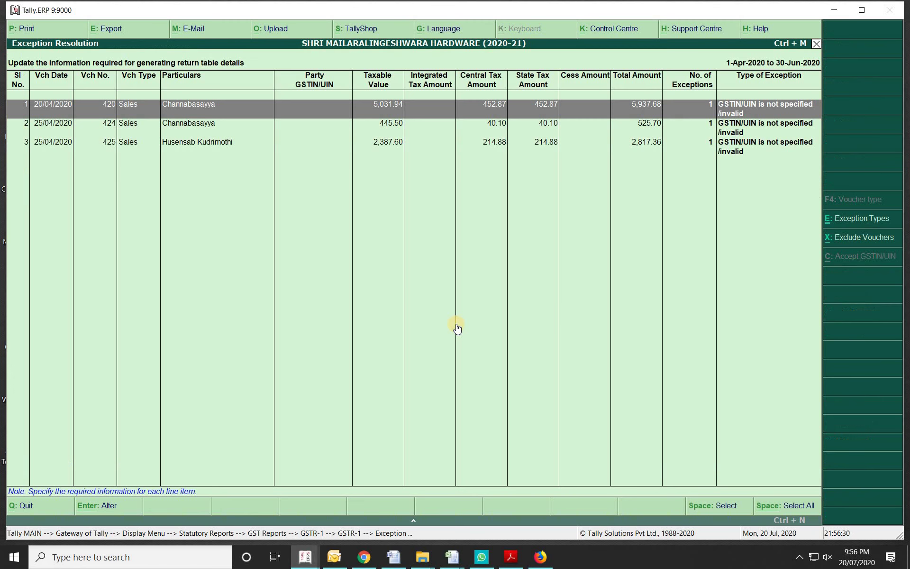
- Open sales voucher 420, set its party ledger's tax registration type to Unregistered, and accept both the ledger and voucher
{"action": "key", "text": "Return"}
{"action": "key", "text": "Return"}
{"action": "key", "text": "Return"}
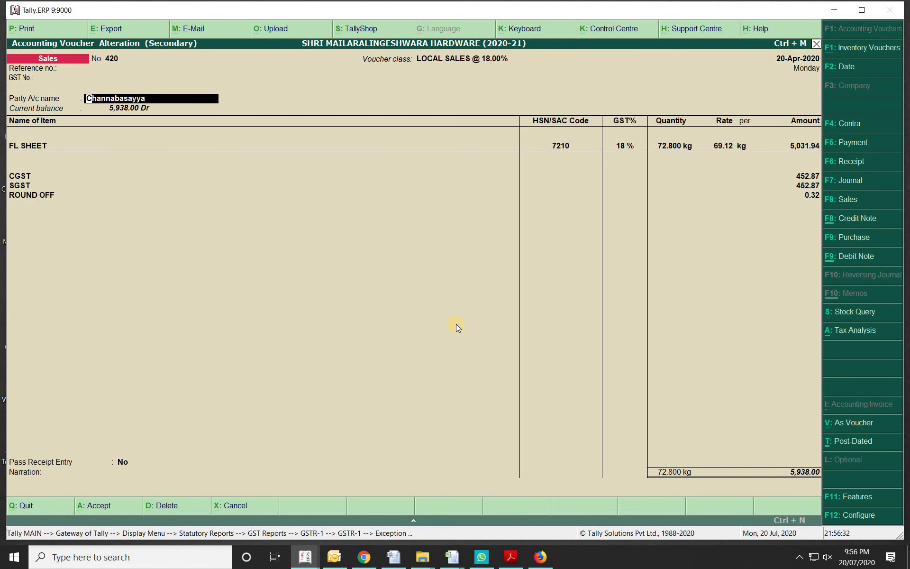
{"action": "key", "text": "ctrl+Return"}
{"action": "left_click", "coordinate": [456, 324]}
{"action": "key", "text": "Down"}
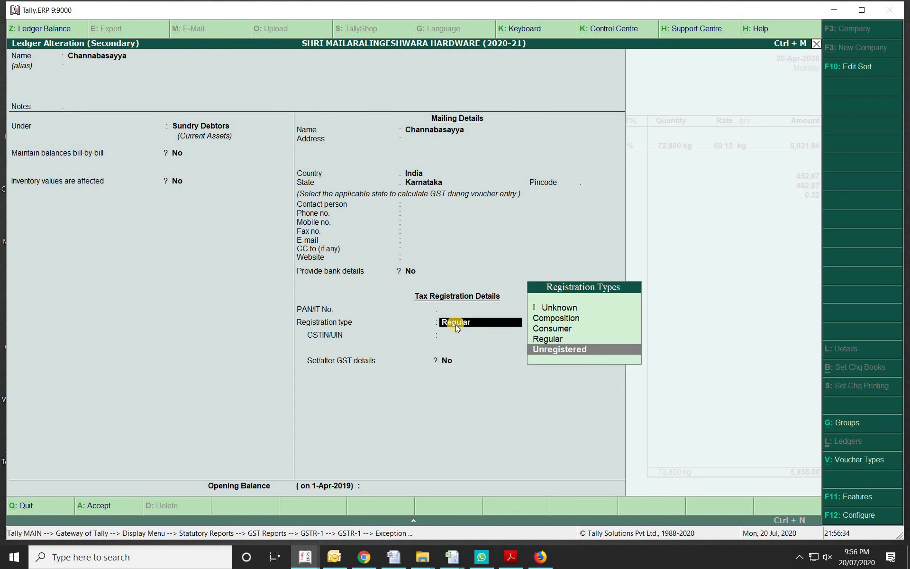
{"action": "key", "text": "Return"}
{"action": "key", "text": "ctrl+a"}
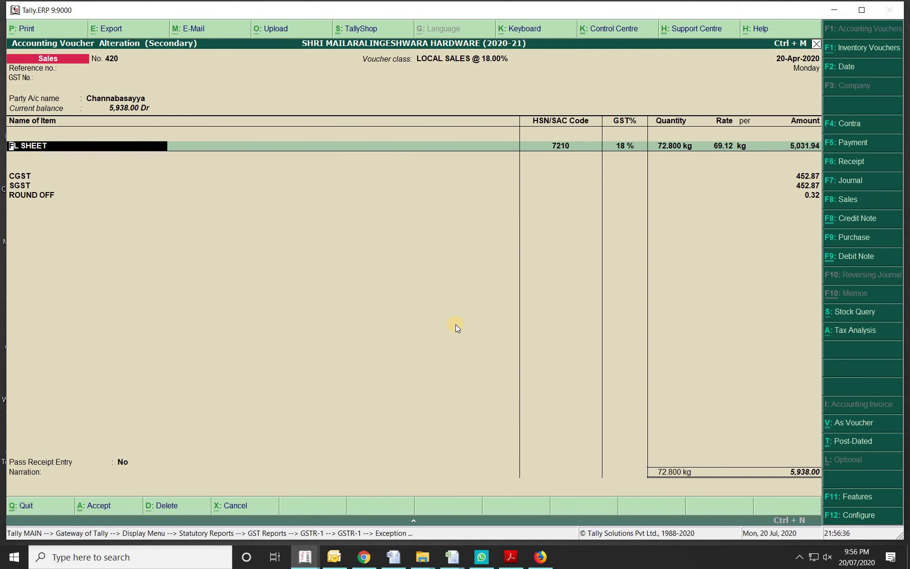
{"action": "key", "text": "ctrl+a"}
- Mark the party ledger of sales voucher 425 as Unregistered, save the ledger and voucher, and return to the GSTR-1 returns summary
{"action": "key", "text": "Return"}
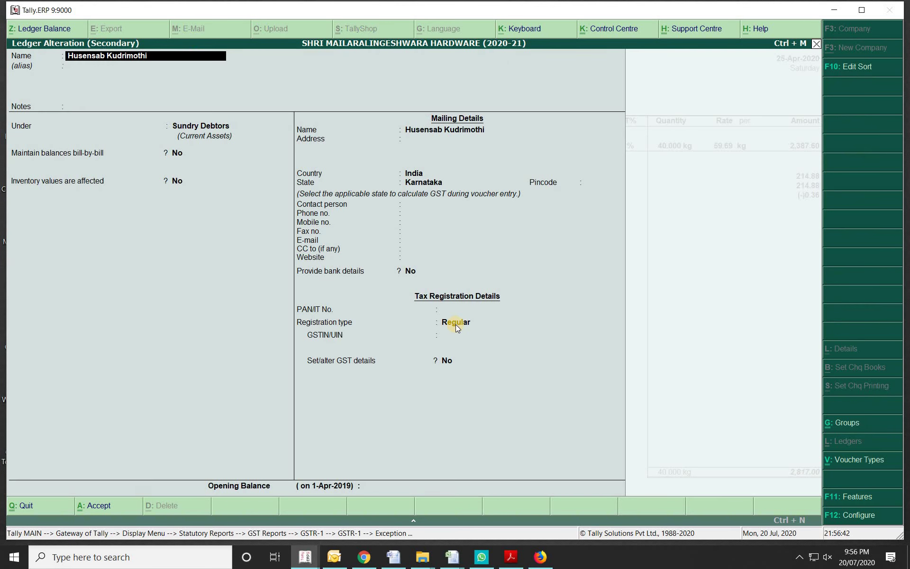
{"action": "key", "text": "Down"}
{"action": "key", "text": "Return"}
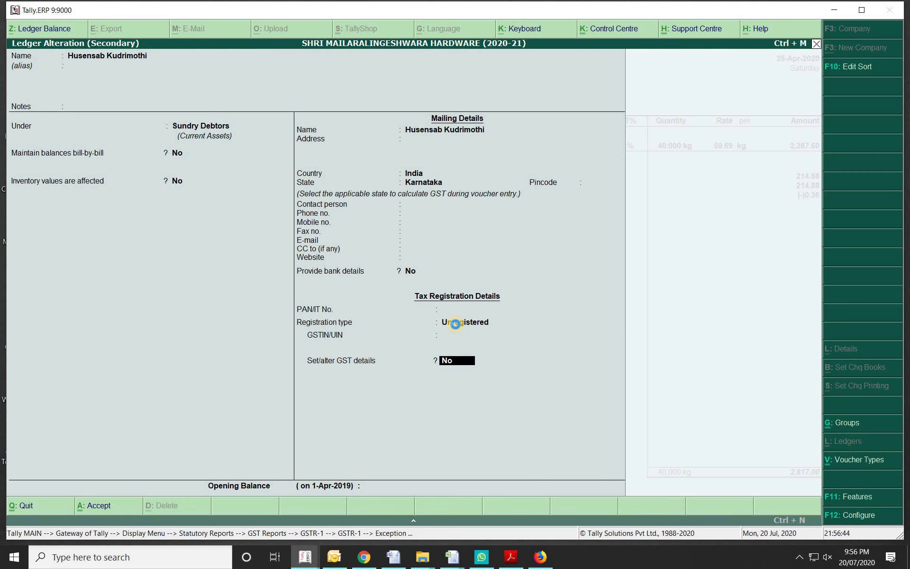
{"action": "key", "text": "ctrl+a"}
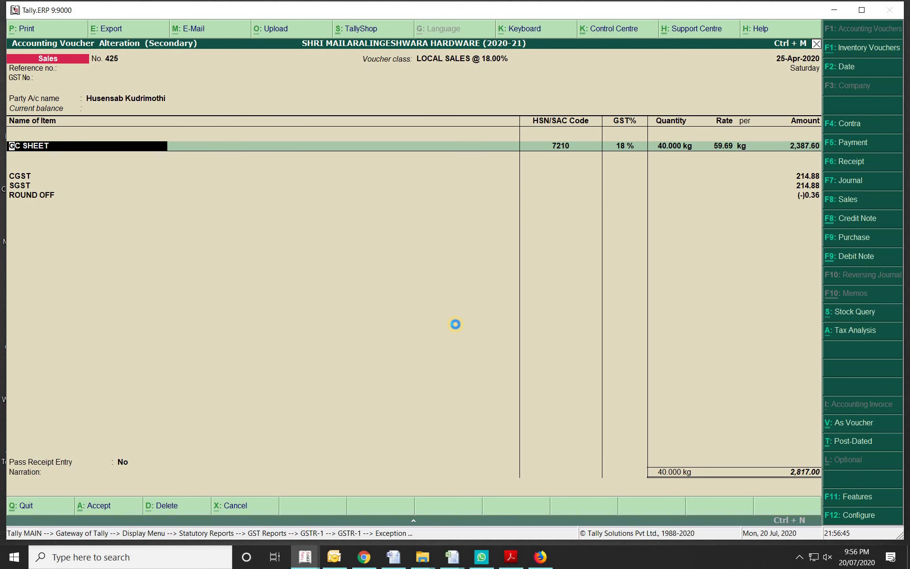
{"action": "key", "text": "ctrl+a"}
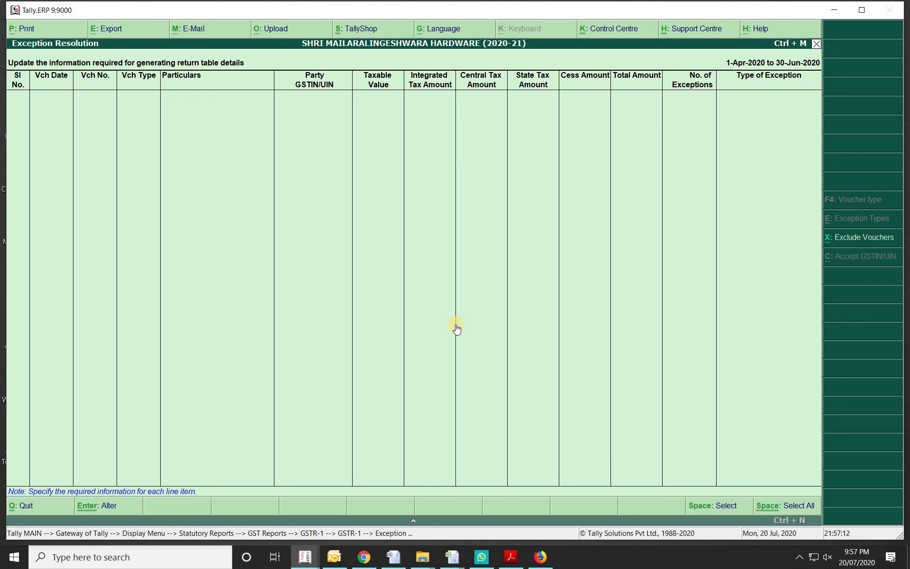
{"action": "key", "text": "Escape"}
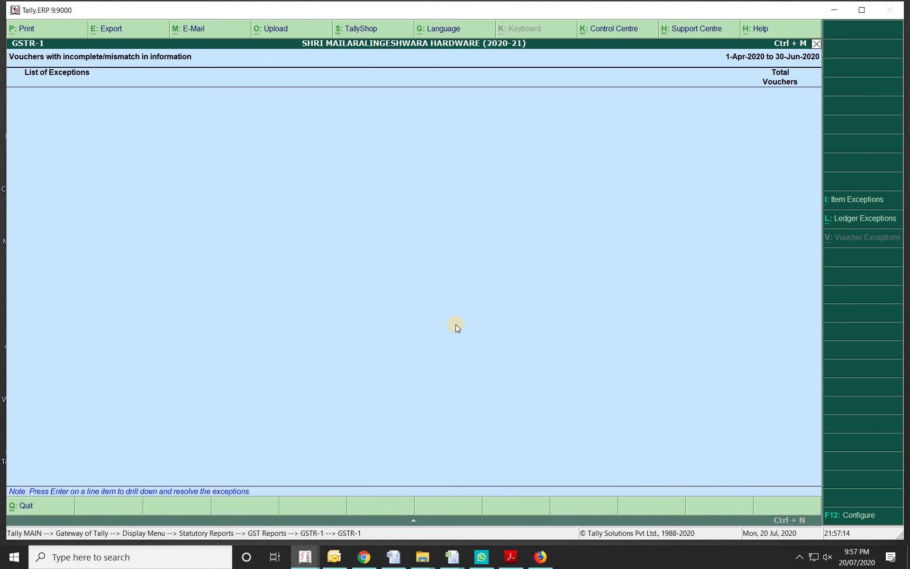
{"action": "key", "text": "Escape"}
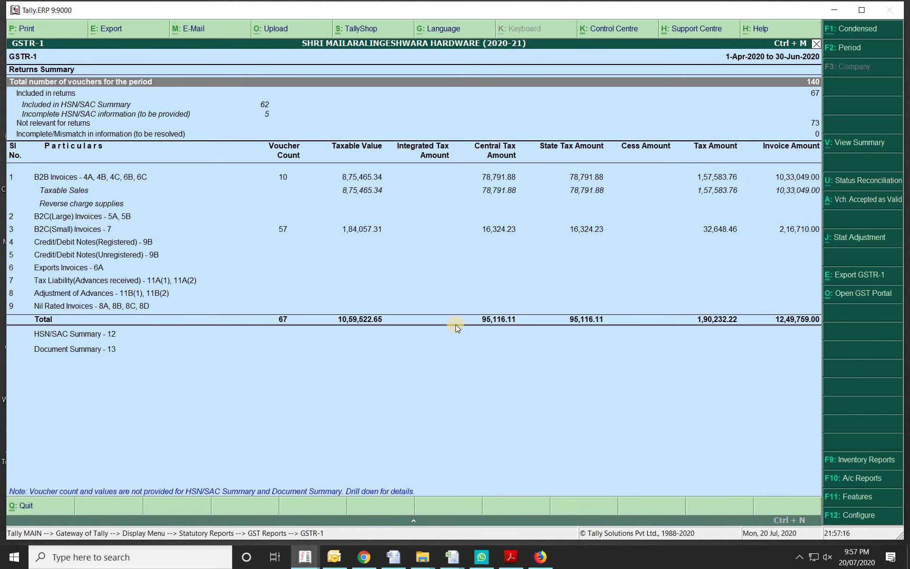